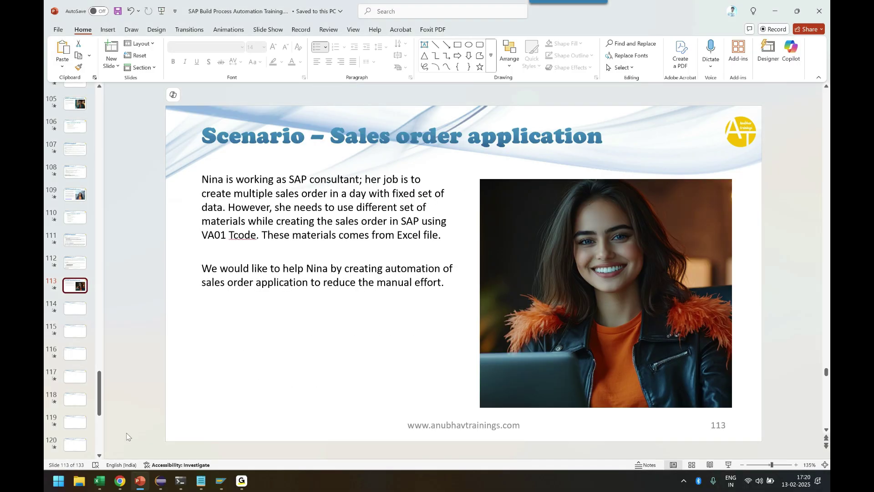
Add a text box under the slide 113 scenario text containing the server's e-mail address
{"action": "mouse_move", "coordinate": [220, 480]}
{"action": "left_click", "coordinate": [242, 444]}
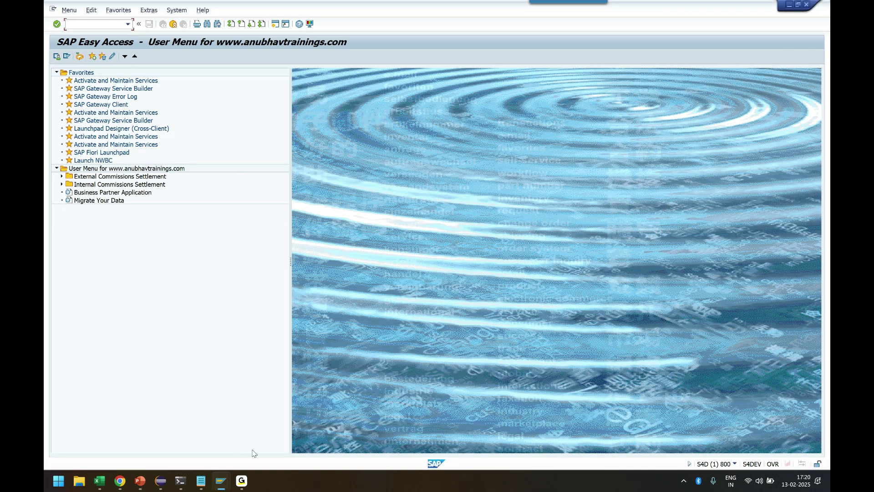
{"action": "mouse_move", "coordinate": [140, 480]}
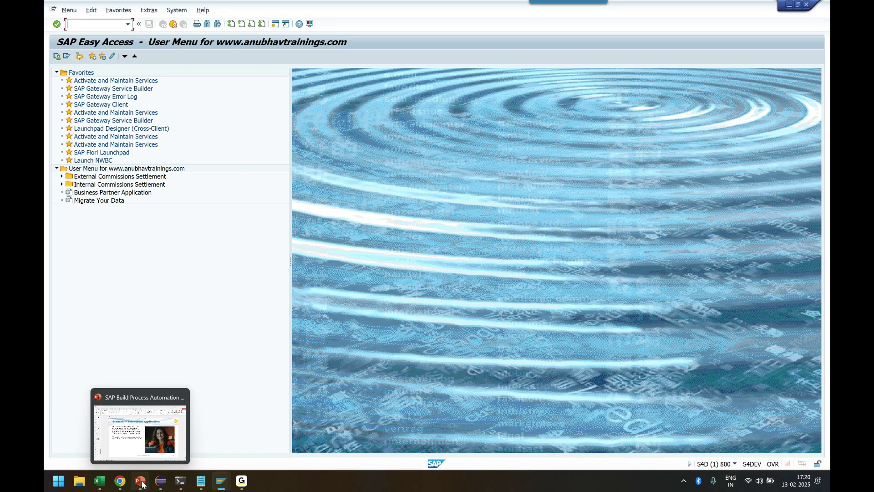
{"action": "left_click", "coordinate": [158, 438]}
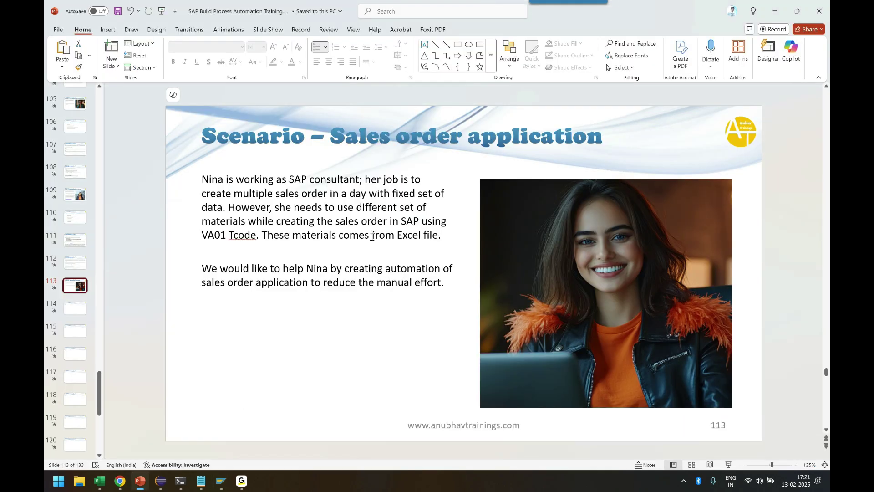
{"action": "left_click", "coordinate": [424, 45]}
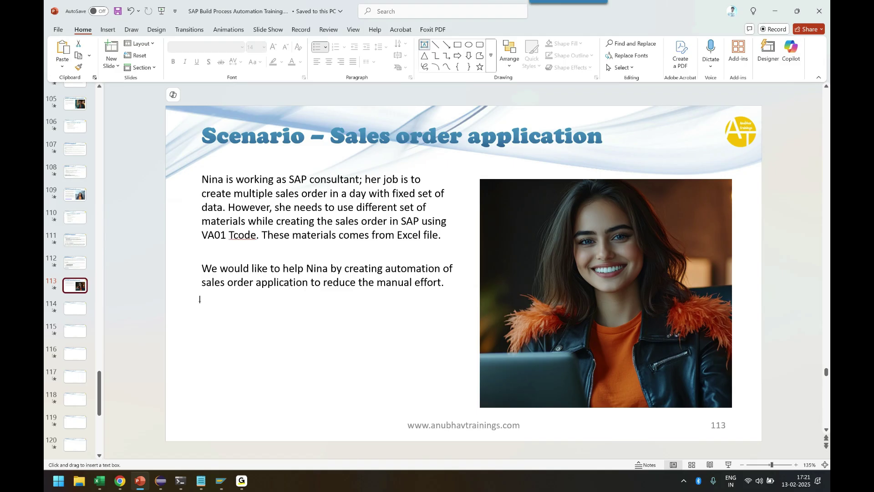
{"action": "left_click_drag", "start_coordinate": [199, 299], "coordinate": [458, 412]}
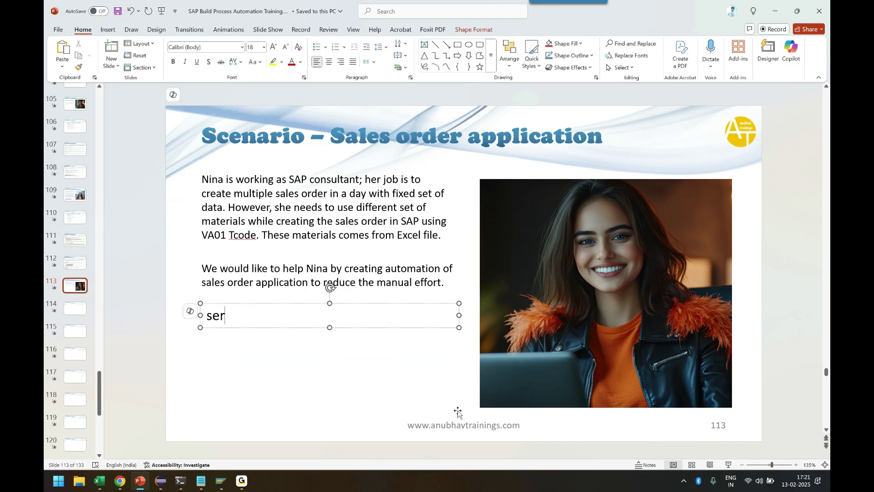
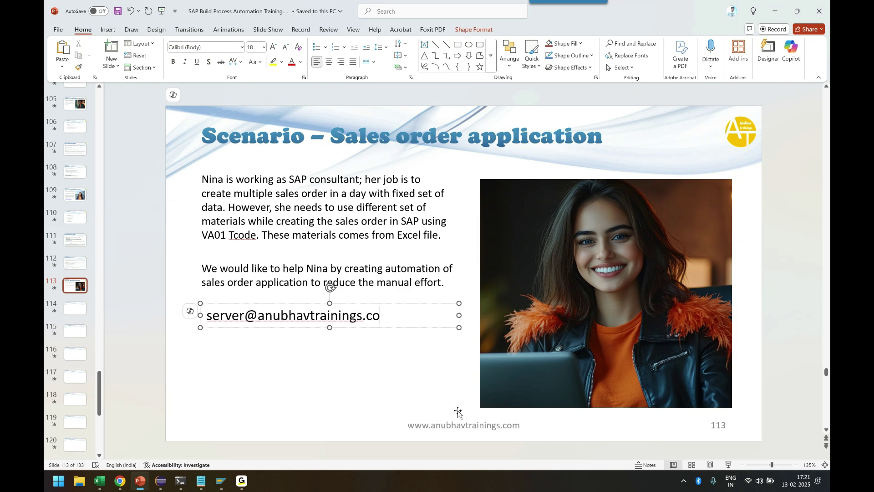
{"action": "left_click", "coordinate": [387, 414]}
Start transaction VA01 from the SAP Easy Access window
{"action": "key", "text": "alt+Tab"}
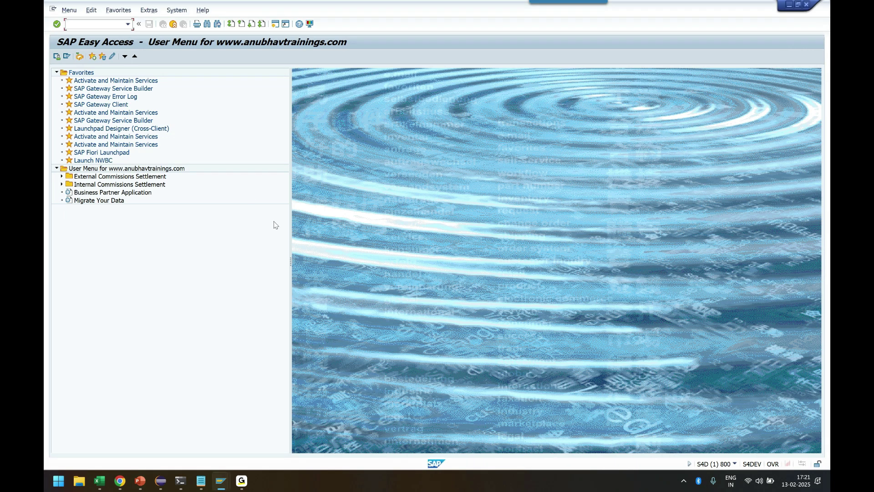
{"action": "left_click", "coordinate": [91, 26]}
{"action": "type", "text": "VA01"}
{"action": "key", "text": "Return"}
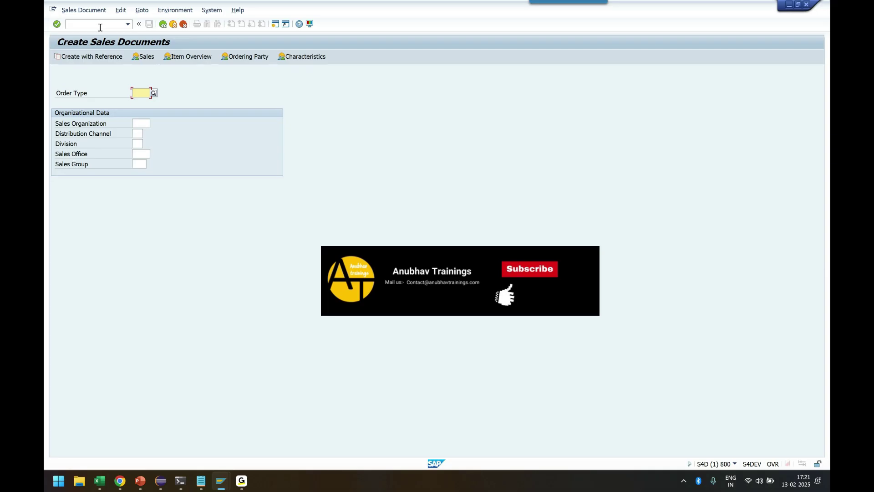
Enter order type OR, sales org CCPL, channel ZG, division 01 and confirm the header
{"action": "type", "text": "OR"}
{"action": "key", "text": "Tab"}
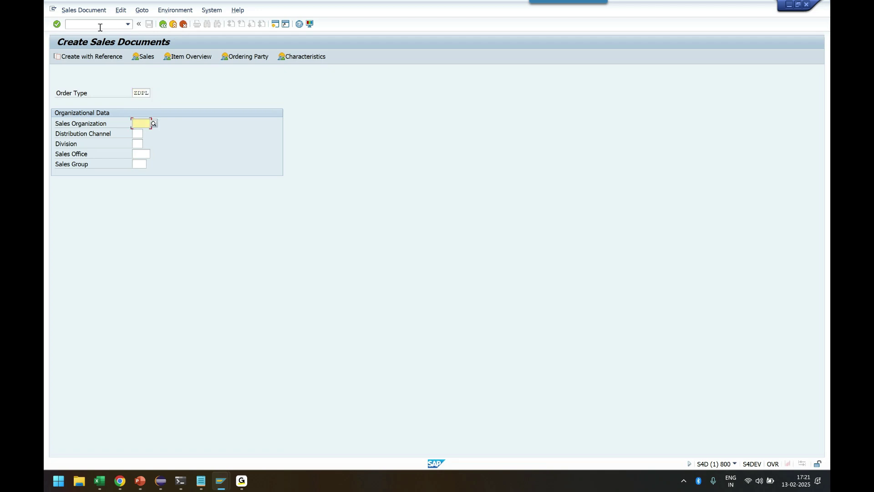
{"action": "type", "text": "CCPL"}
{"action": "key", "text": "Tab"}
{"action": "type", "text": "ZG"}
{"action": "key", "text": "Tab"}
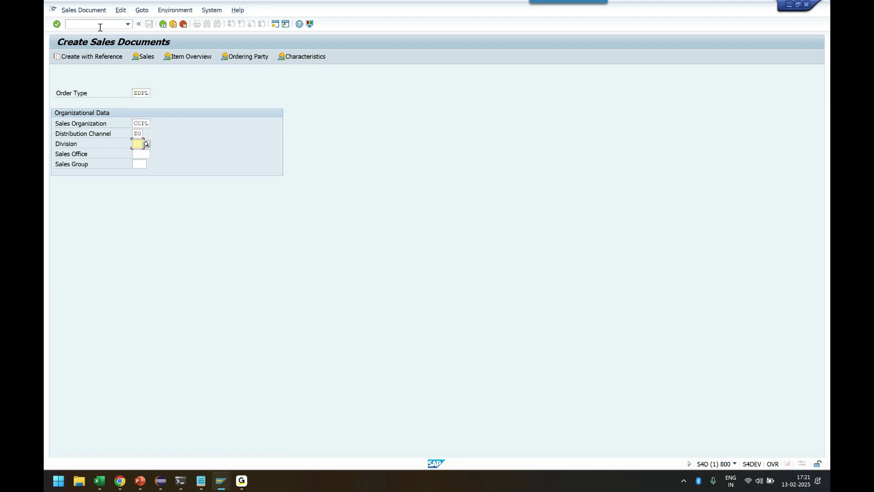
{"action": "type", "text": "01"}
{"action": "key", "text": "Tab"}
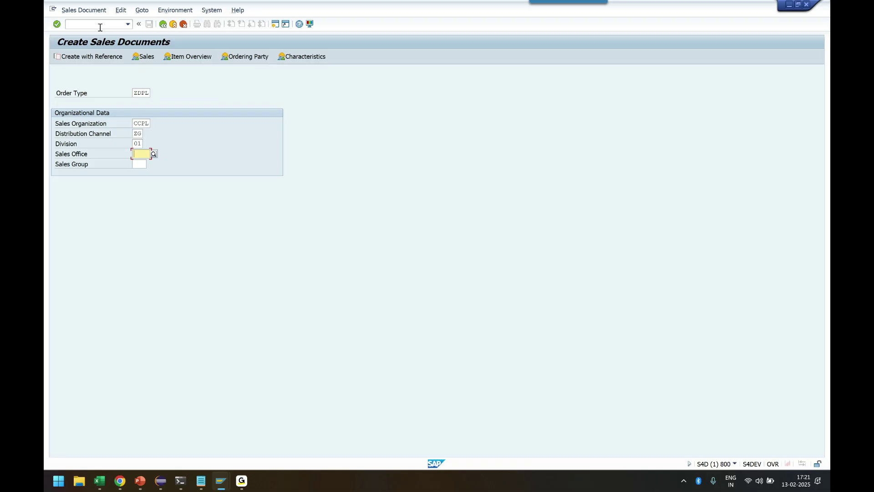
{"action": "left_click", "coordinate": [58, 26]}
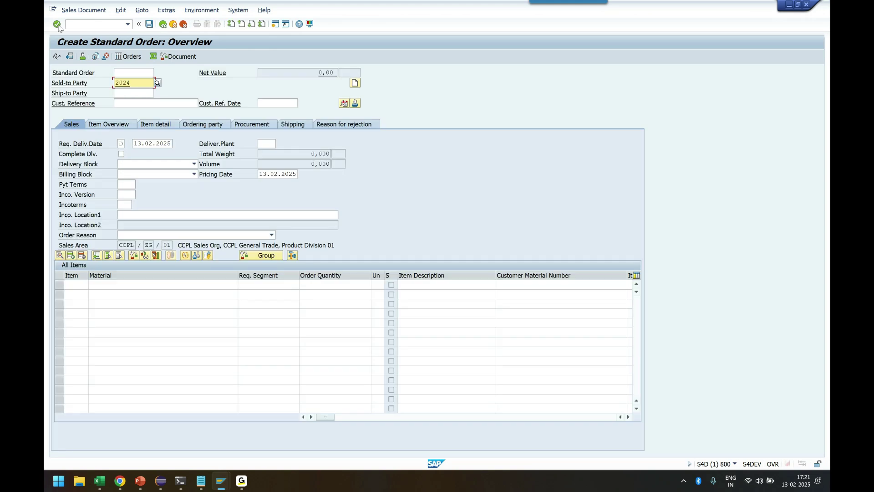
Enter the customer number as sold-to and ship-to party, with payment terms 0001
{"action": "key", "text": "BackSpace"}
{"action": "type", "text": "610000"}
{"action": "left_click", "coordinate": [58, 26]}
{"action": "type", "text": "610000"}
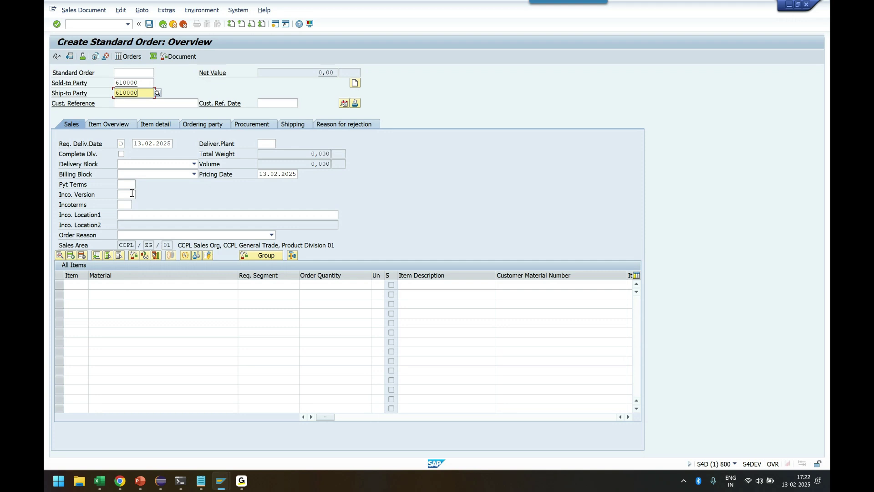
{"action": "left_click", "coordinate": [129, 184]}
{"action": "type", "text": "0001"}
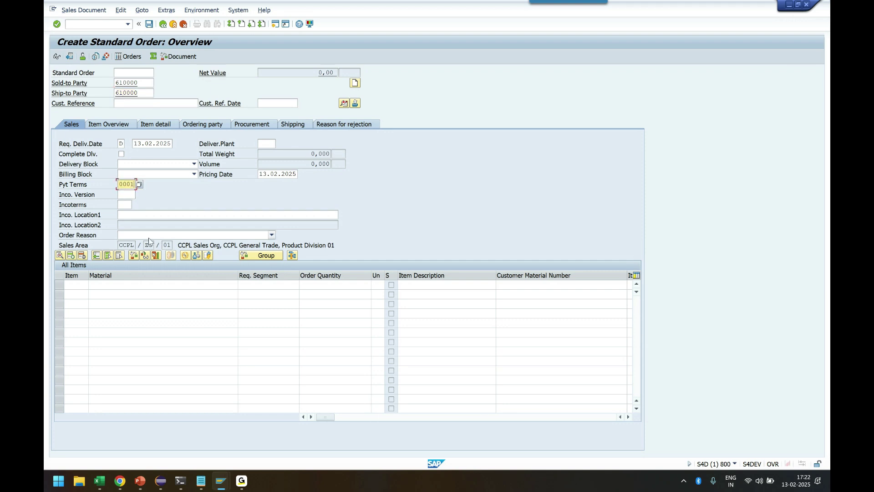
Add an item for material 167 with quantity 2 PC, then save the order
{"action": "left_click", "coordinate": [113, 285]}
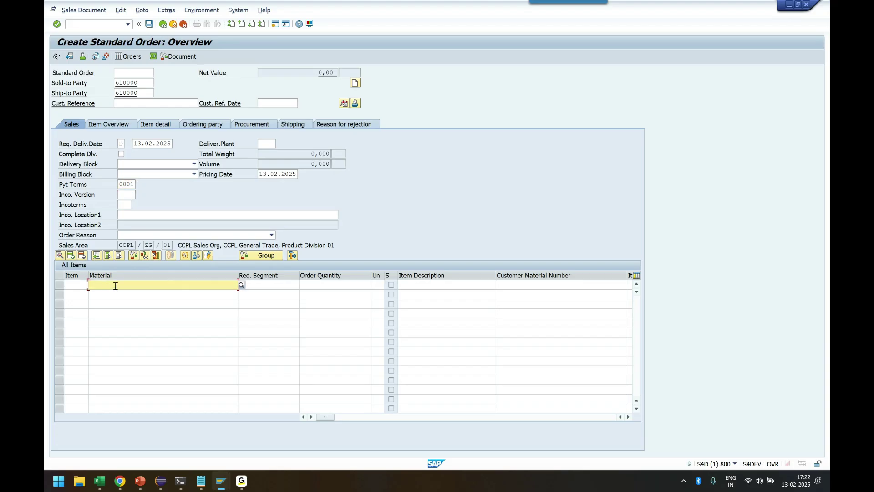
{"action": "left_click", "coordinate": [120, 283]}
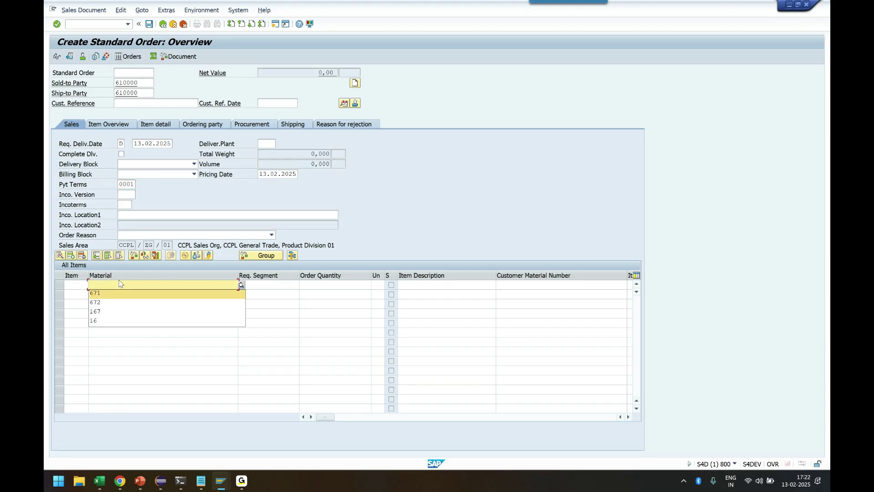
{"action": "key", "text": "Down"}
{"action": "key", "text": "Down"}
{"action": "key", "text": "Return"}
{"action": "key", "text": "Tab"}
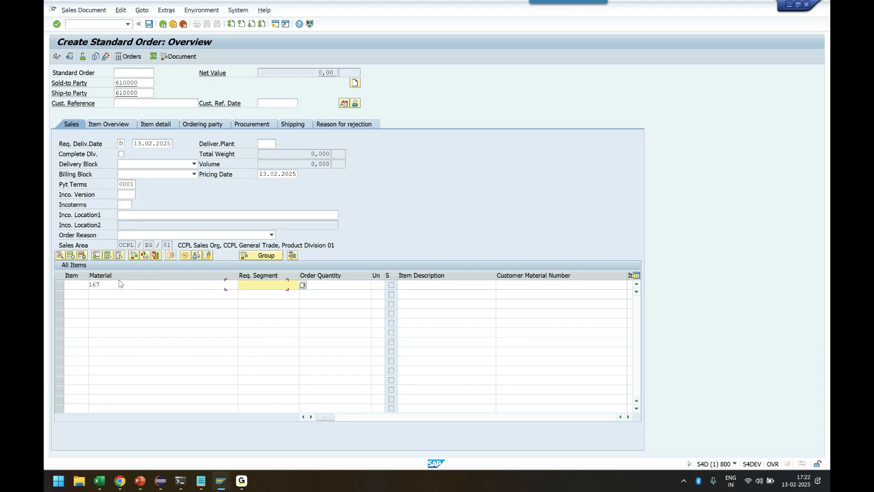
{"action": "key", "text": "Tab"}
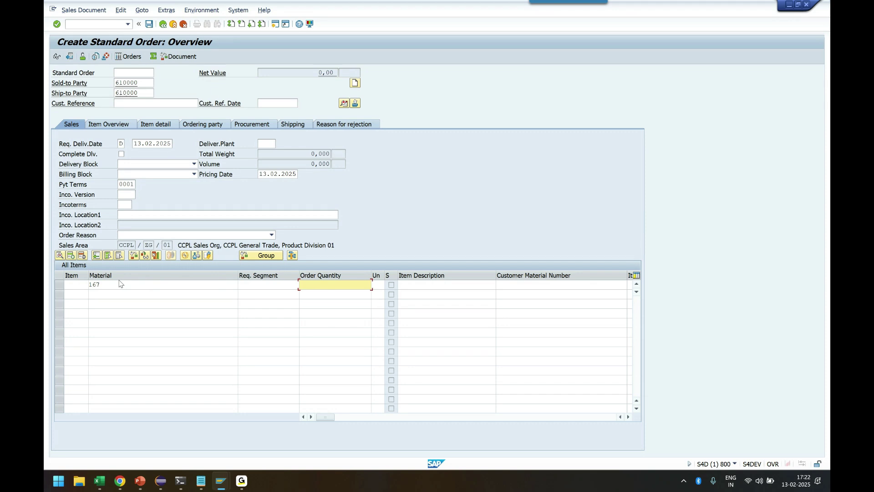
{"action": "type", "text": "2"}
{"action": "key", "text": "Tab"}
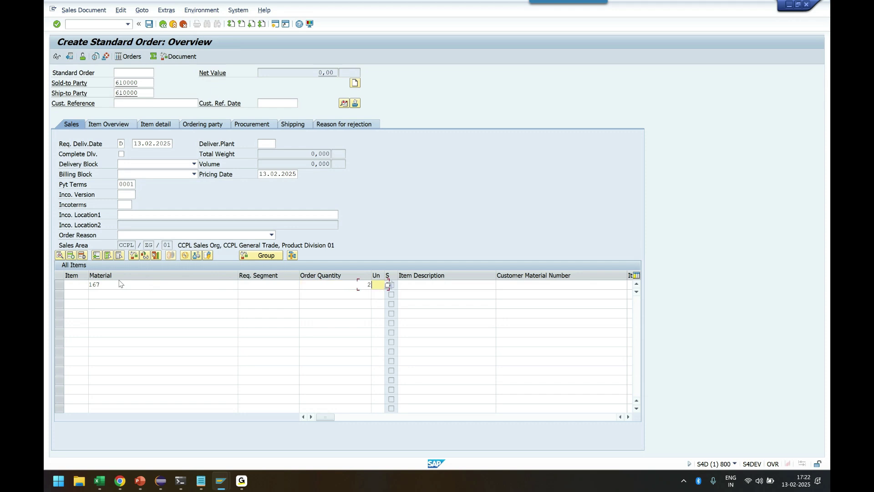
{"action": "type", "text": "pc"}
{"action": "key", "text": "Down"}
{"action": "key", "text": "Return"}
{"action": "left_click", "coordinate": [149, 24]}
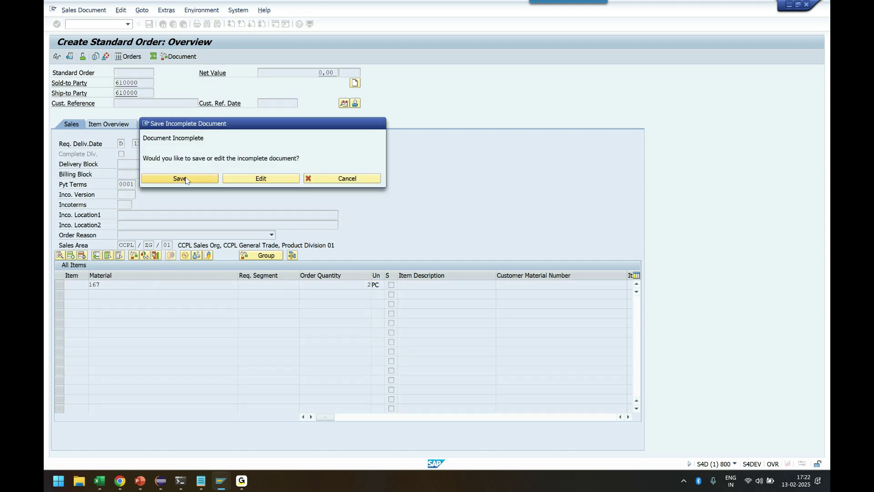
Confirm Save in the Save Incomplete Document prompt
{"action": "left_click", "coordinate": [179, 179]}
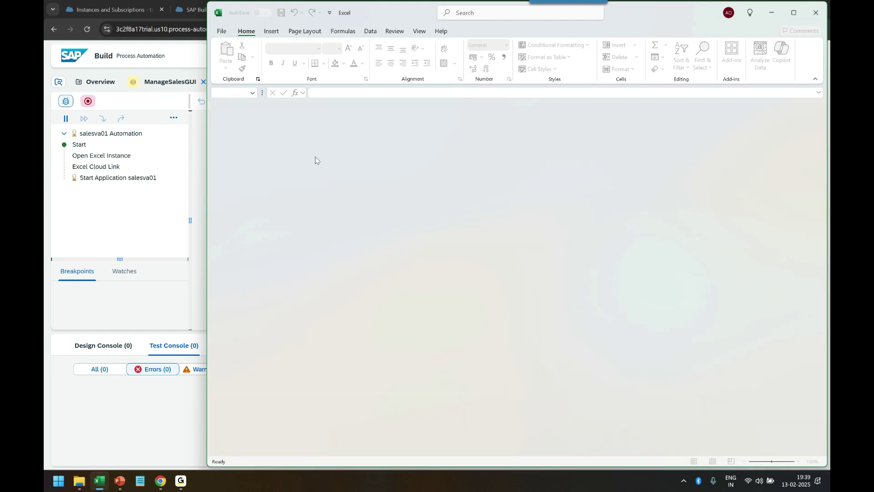
Bring the salesva01 Automation test run to the front to view the finished session
{"action": "left_click", "coordinate": [175, 324]}
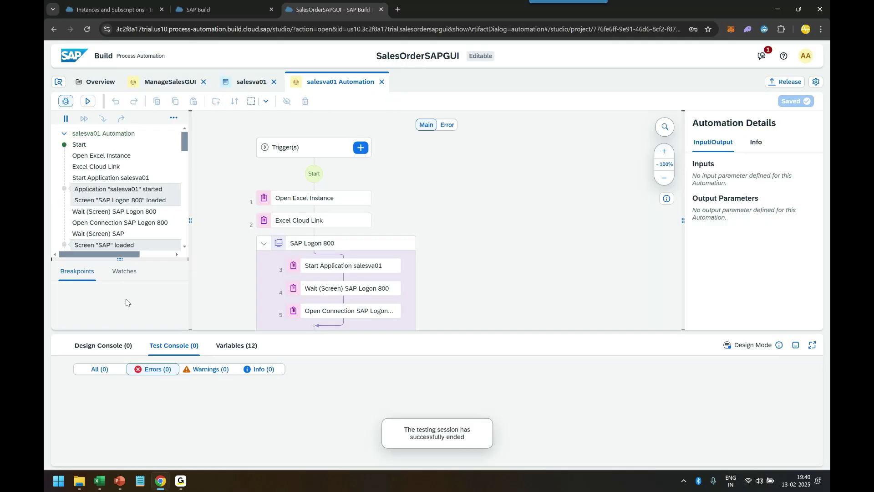
Collapse and re-expand For Each iterations 0, 1 and 2 to show their Set Element steps
{"action": "scroll", "coordinate": [185, 209], "scroll_direction": "down", "scroll_amount": 15}
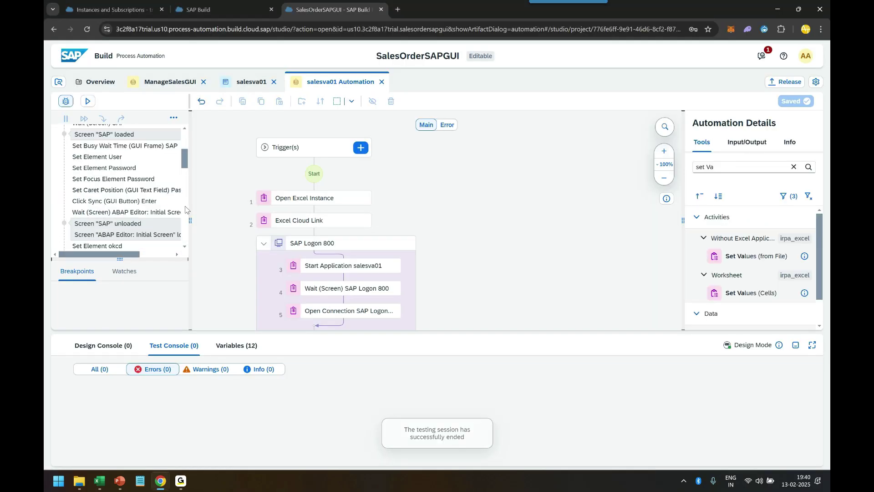
{"action": "scroll", "coordinate": [184, 228], "scroll_direction": "up", "scroll_amount": 5}
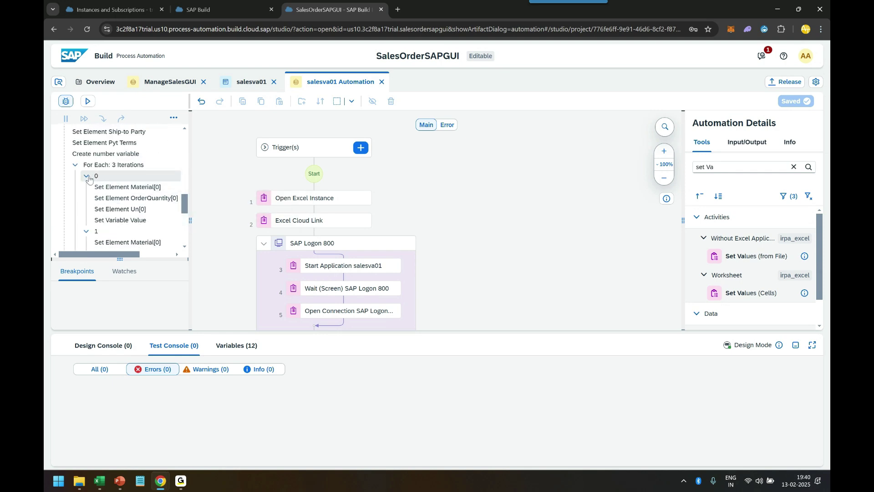
{"action": "left_click", "coordinate": [93, 175]}
{"action": "left_click", "coordinate": [95, 187]}
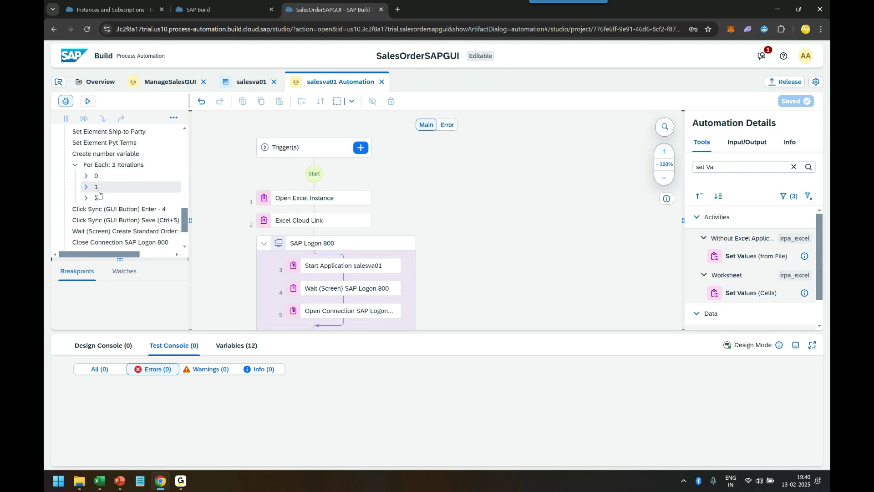
{"action": "left_click", "coordinate": [86, 198]}
{"action": "left_click", "coordinate": [86, 187]}
{"action": "left_click", "coordinate": [87, 176]}
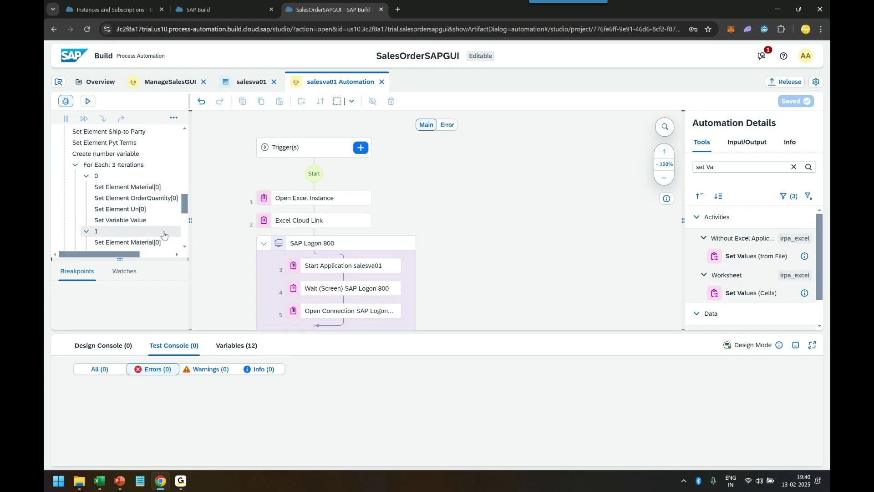
{"action": "scroll", "coordinate": [164, 227], "scroll_direction": "down", "scroll_amount": 3}
{"action": "scroll", "coordinate": [162, 236], "scroll_direction": "up", "scroll_amount": 1}
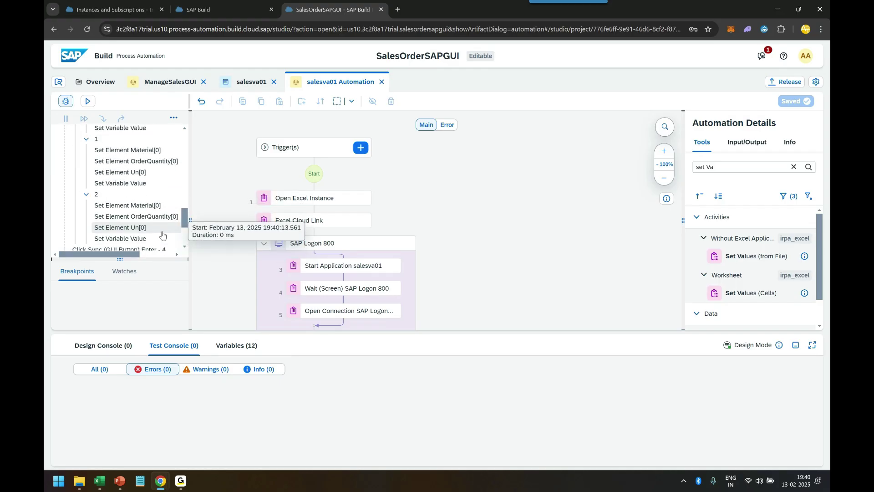